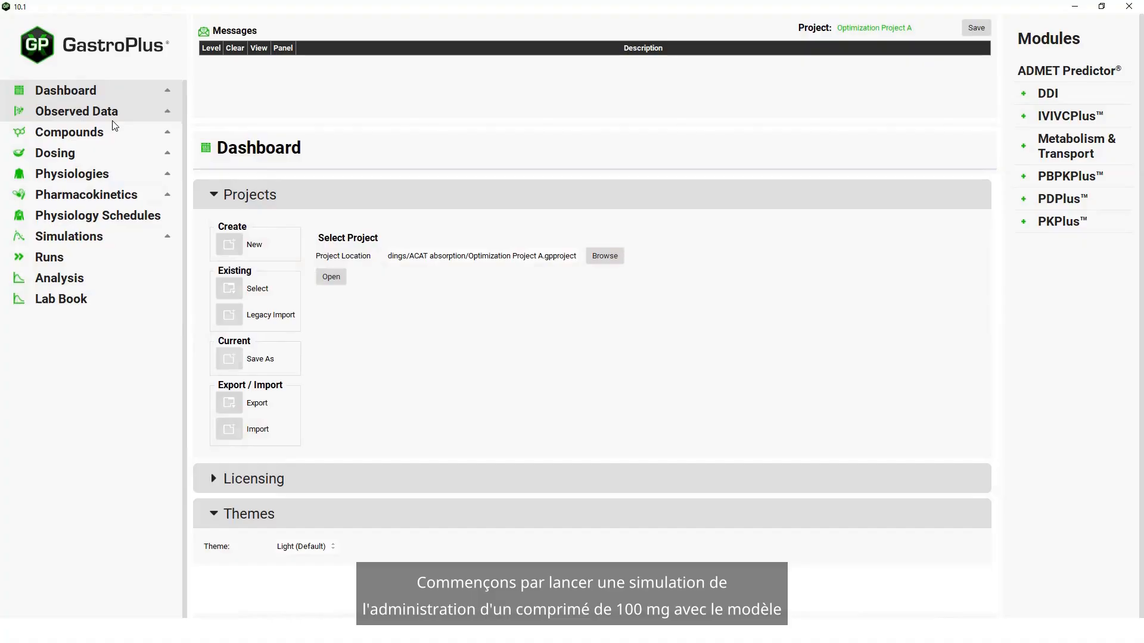
Run the TestDrug 100mg PO Tablet simulation and view its Regional Absorption and Absorption & Dissolution plots
left_click(67, 236)
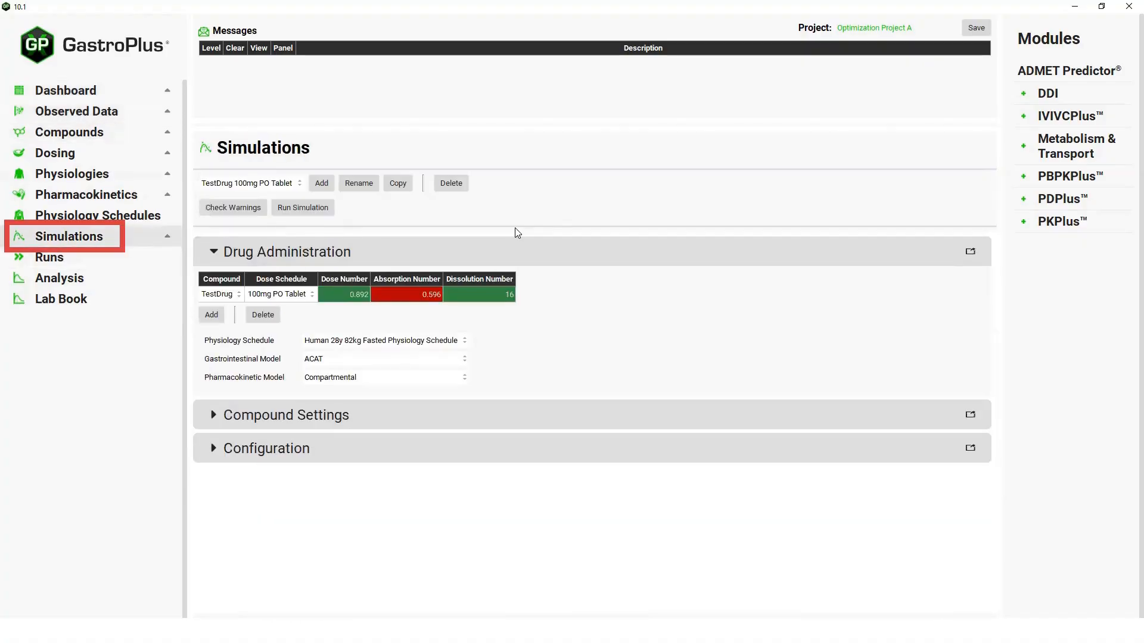
left_click(321, 207)
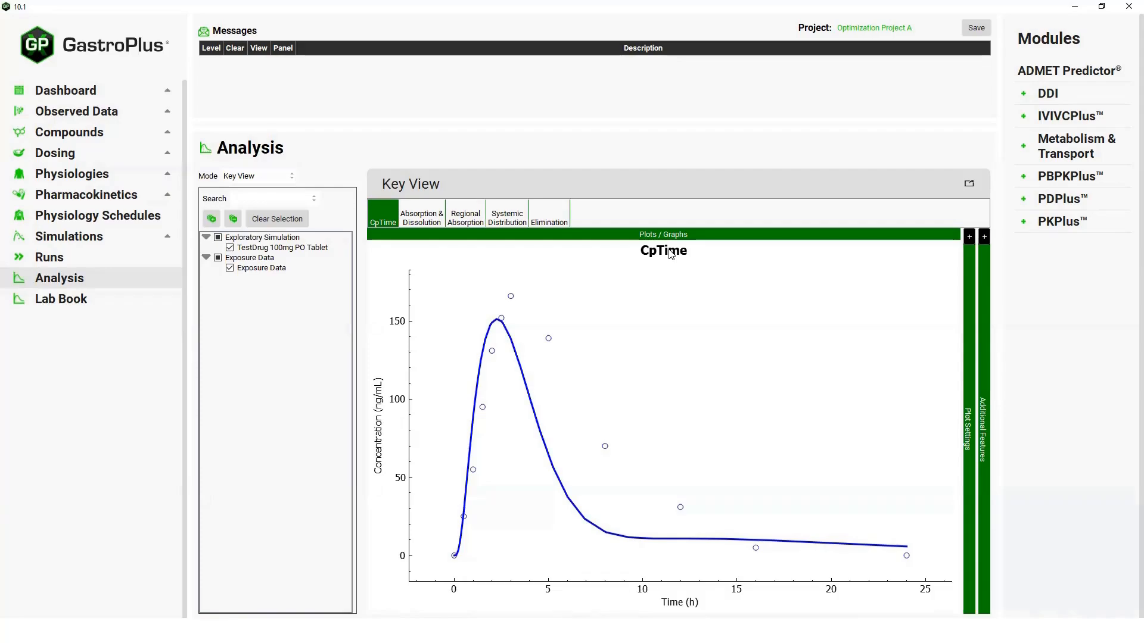
left_click(465, 219)
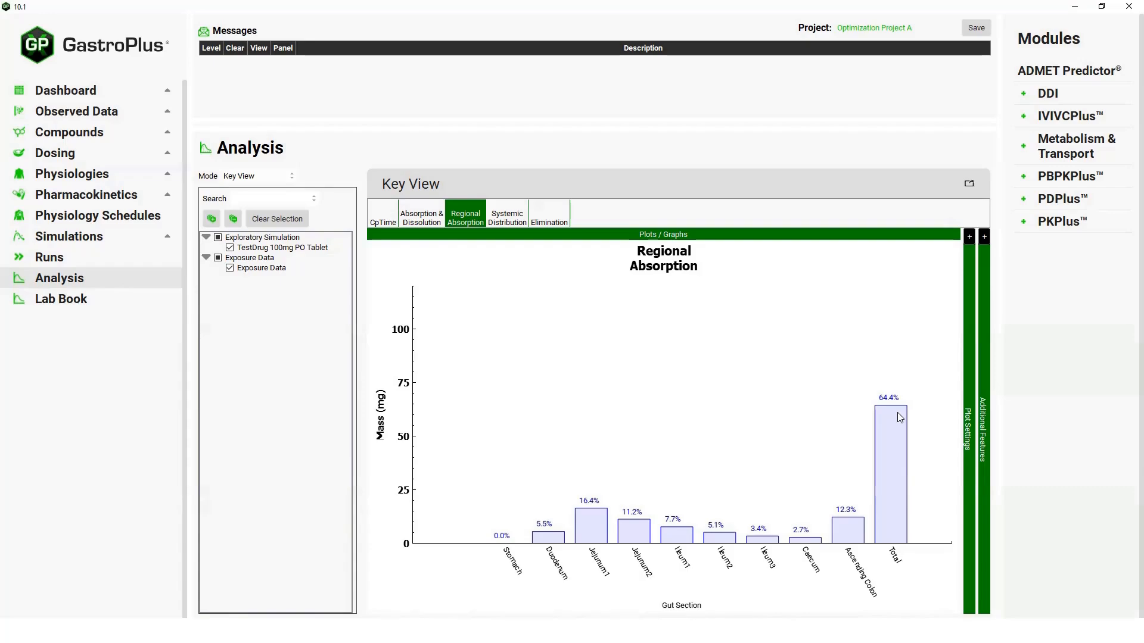
left_click(427, 218)
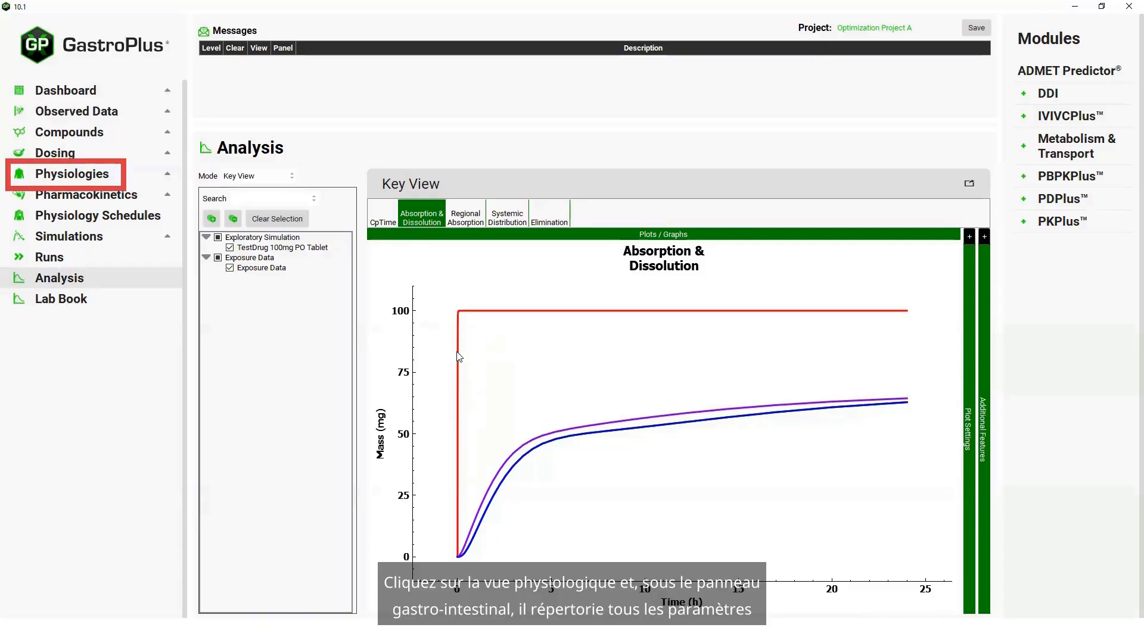
Examine the physiology's gastrointestinal parameters, including the absorption scaling factor coefficients C1 to C4 and the ASF values per compartment
left_click(96, 174)
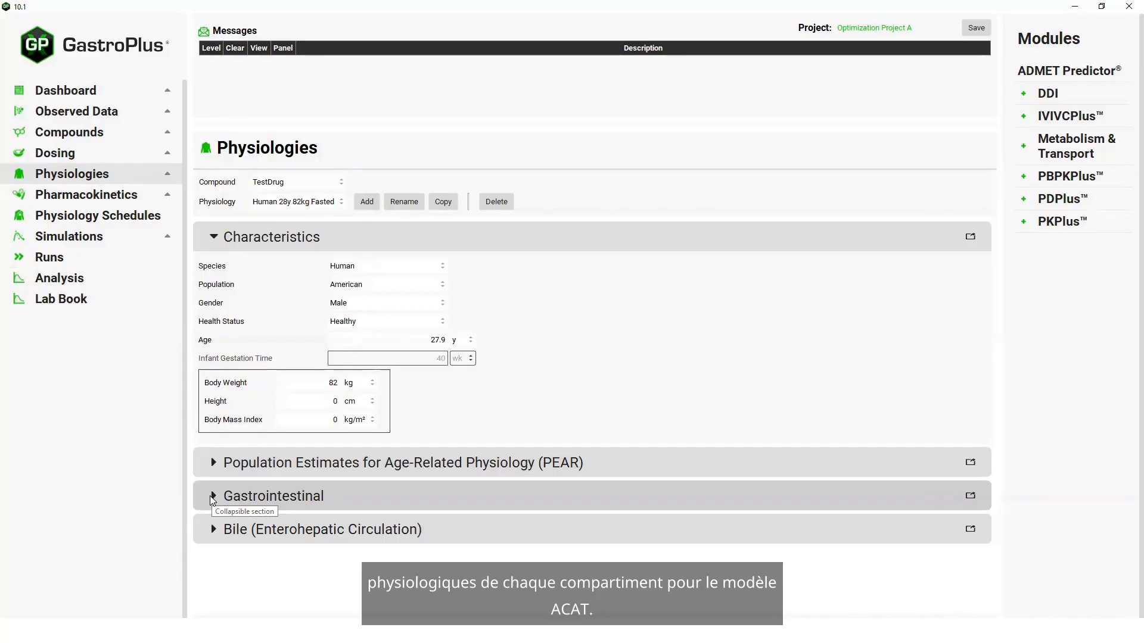
left_click(212, 498)
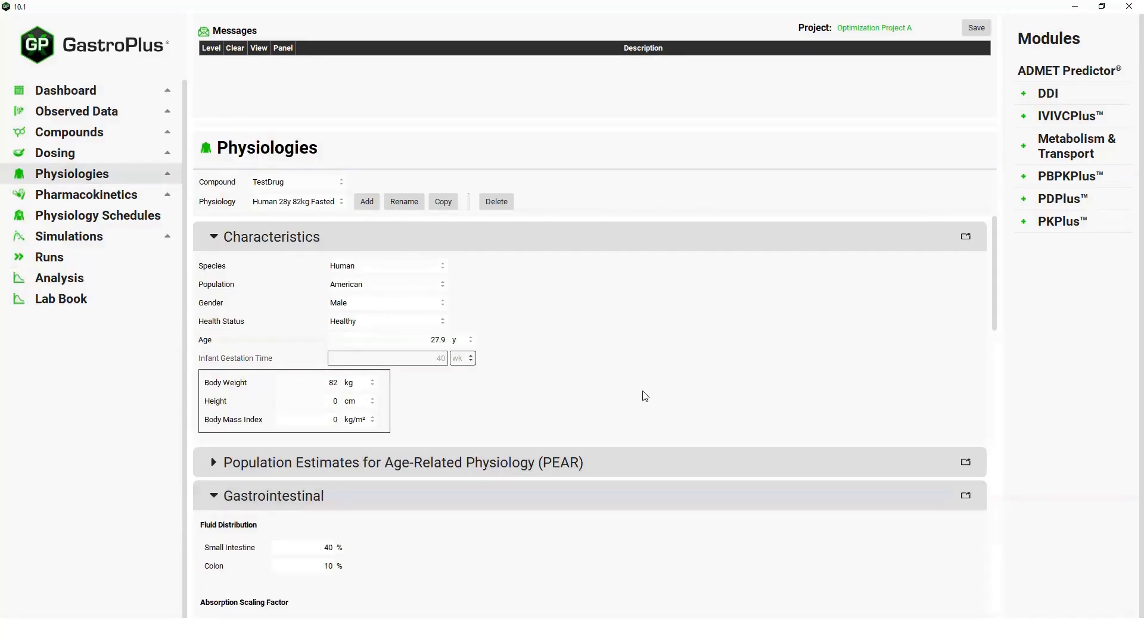
scroll(647, 393, "down", 2)
scroll(648, 391, "down", 6)
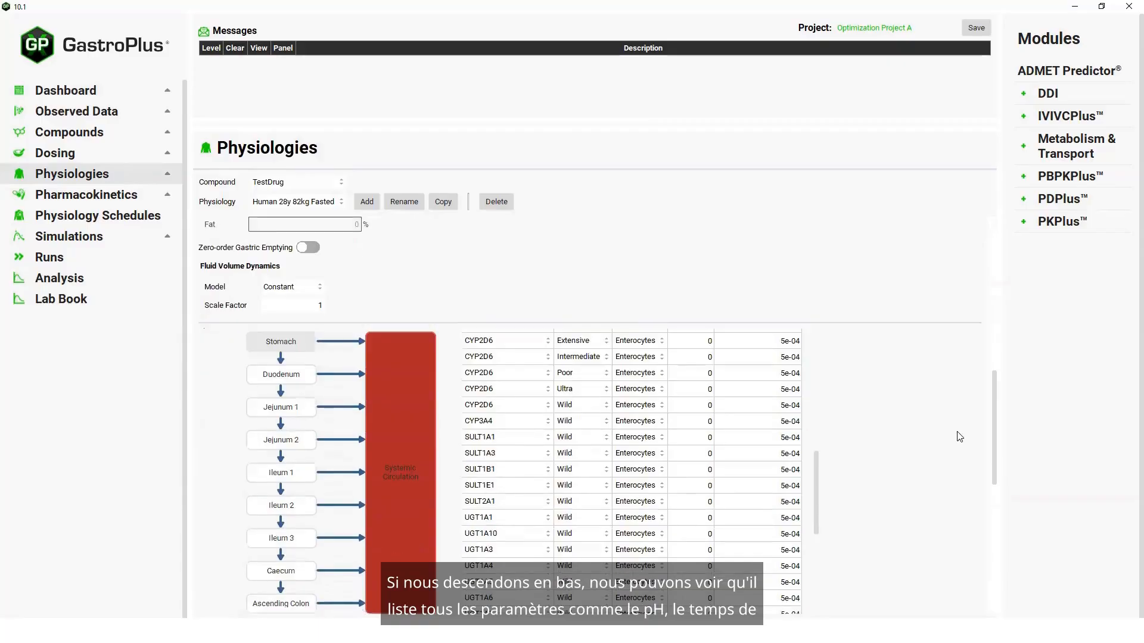
scroll(996, 473, "down", 4)
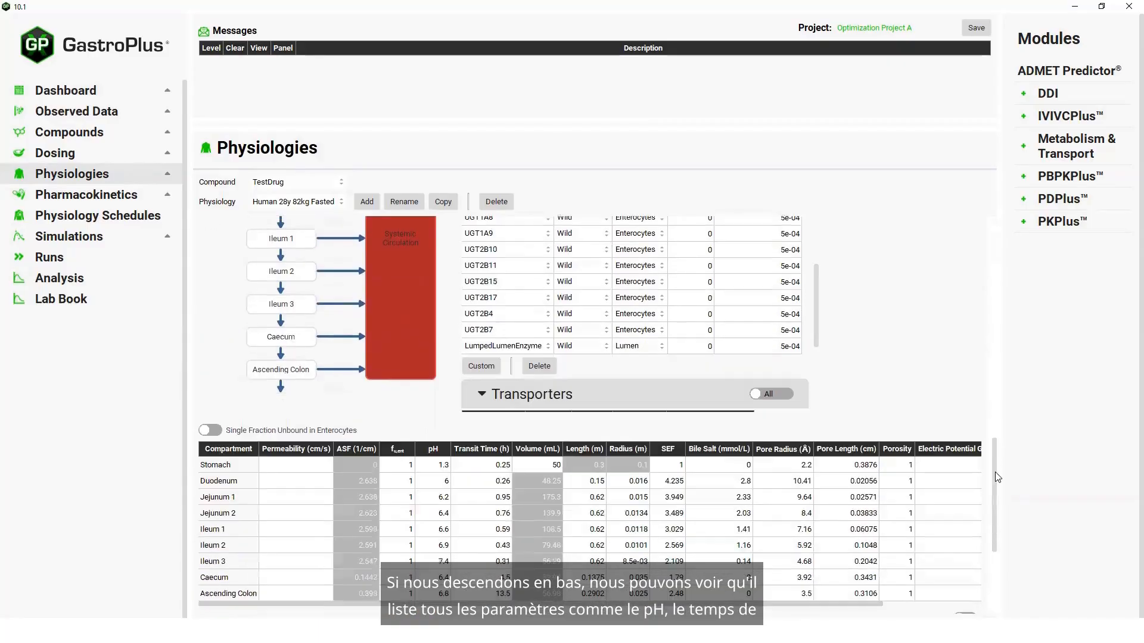
scroll(926, 427, "down", 2)
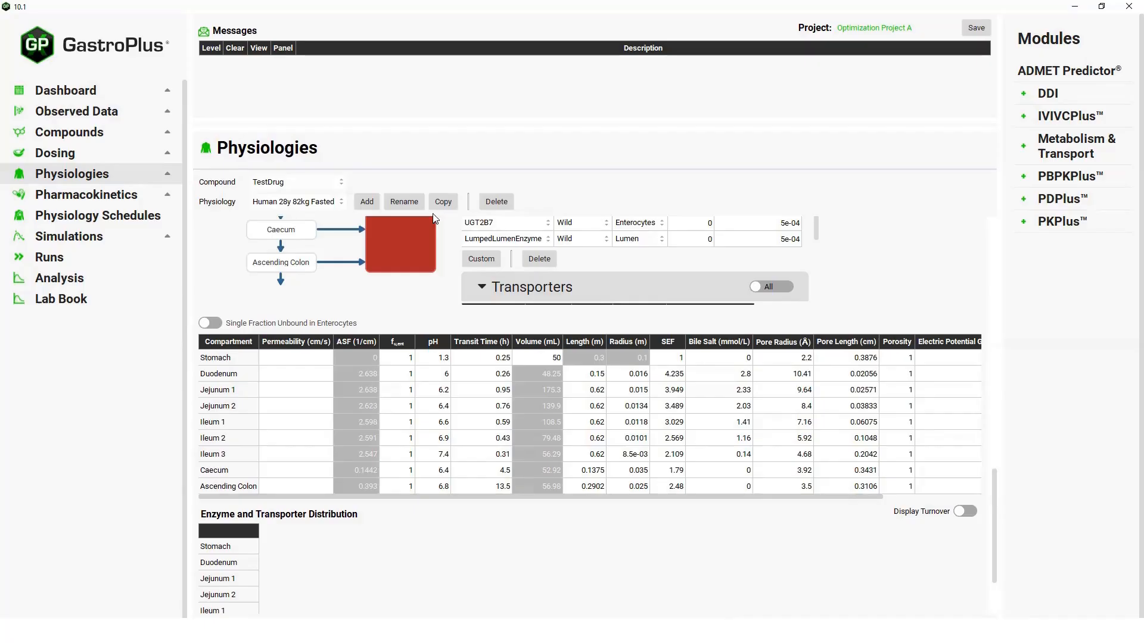
left_click_drag(995, 510, 991, 332)
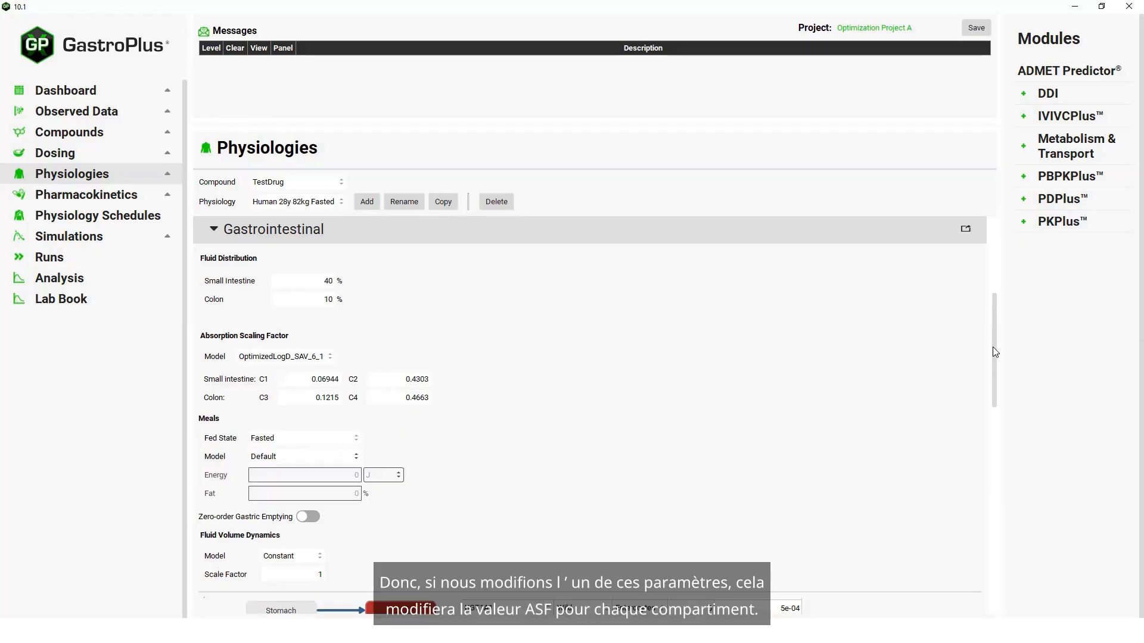
scroll(993, 347, "down", 1)
left_click_drag(1002, 383, 1002, 539)
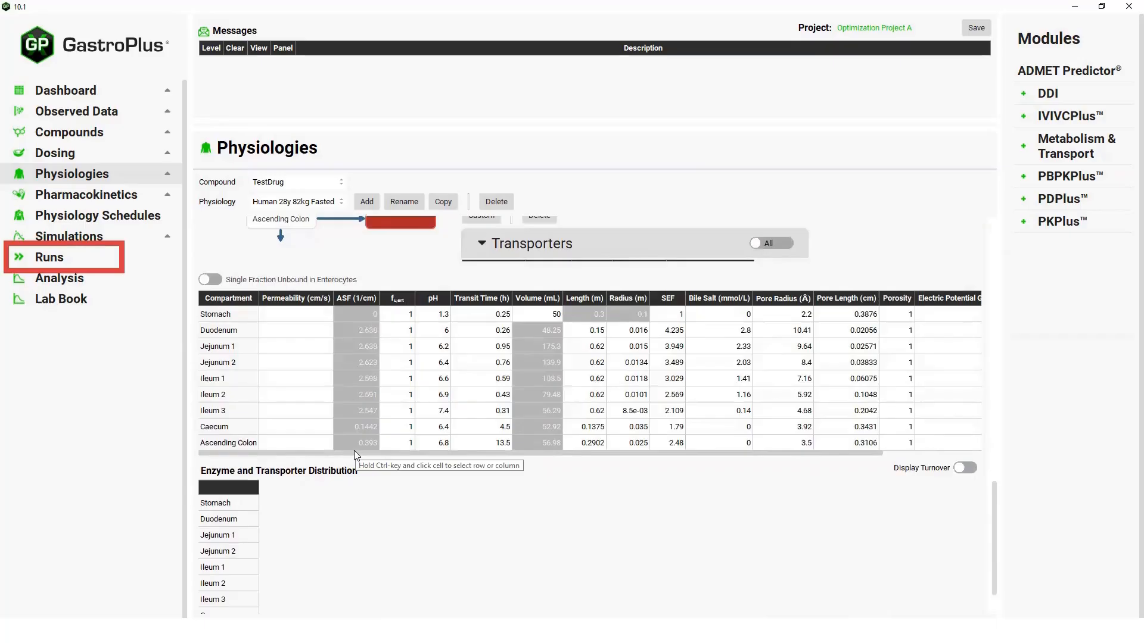
Add an Optimization run named Optimize ASF and include the TestDrug 100mg PO Tablet simulation in it
left_click(57, 262)
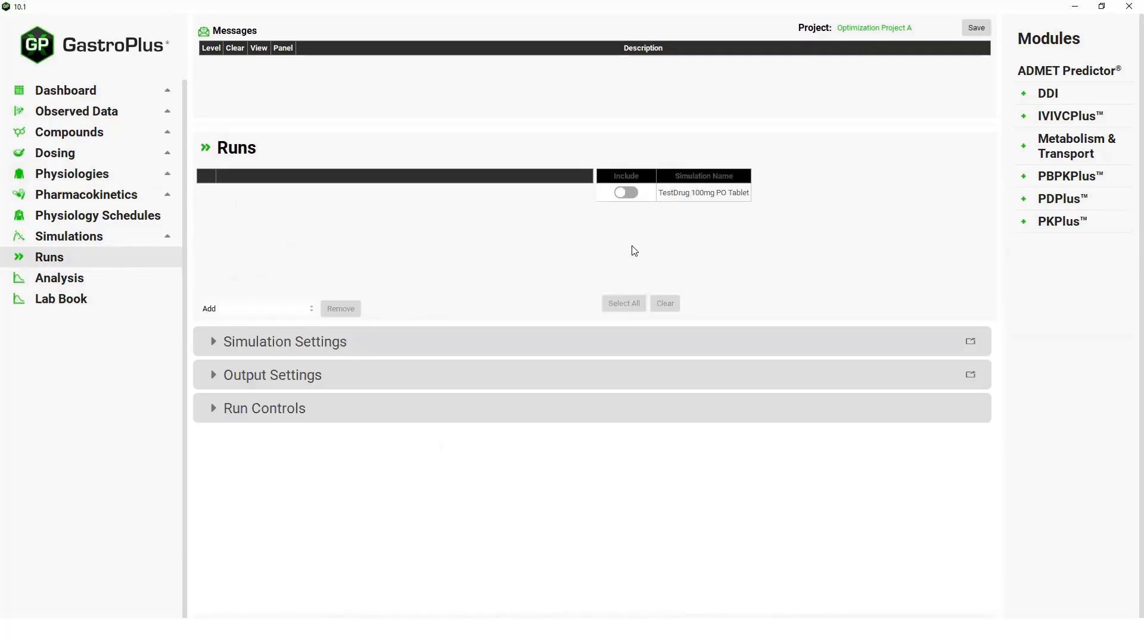
left_click(313, 314)
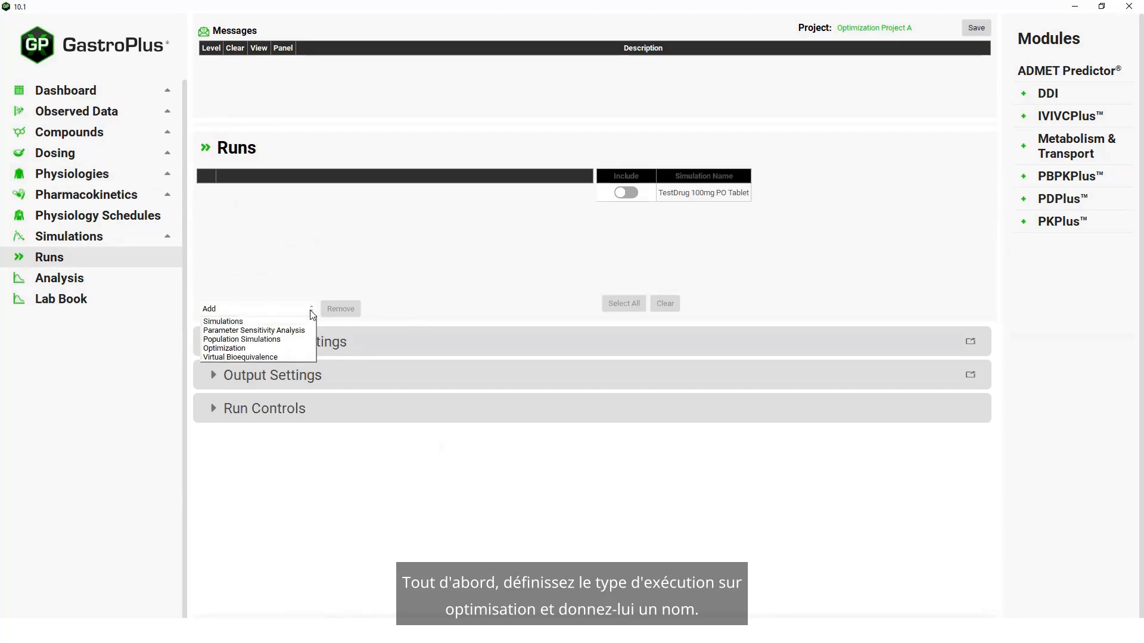
left_click(262, 349)
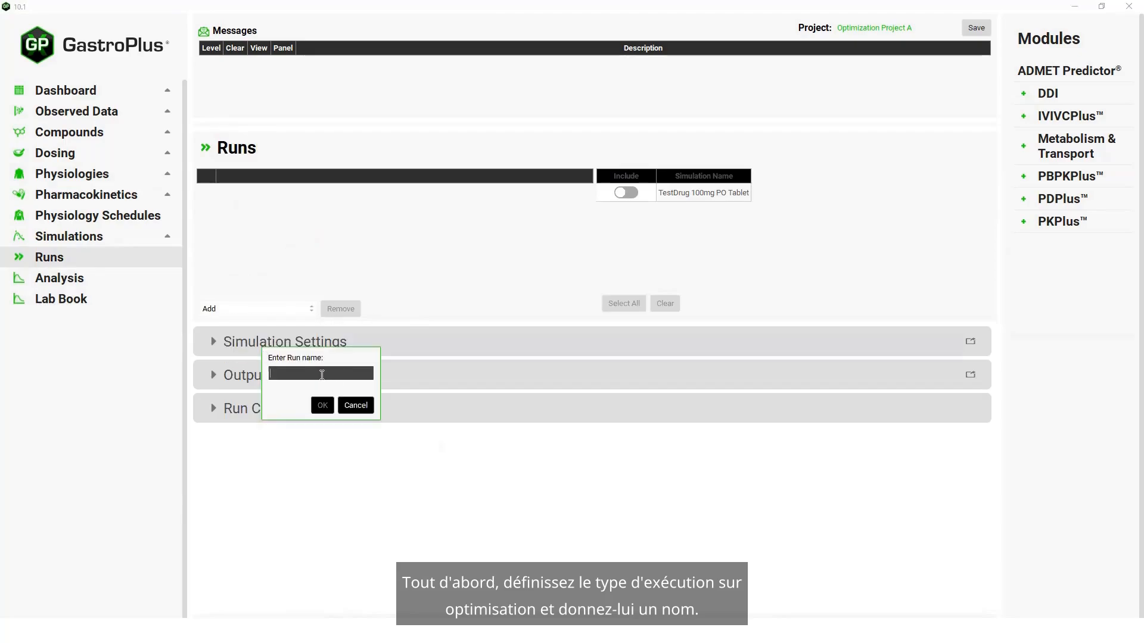
type("Optimize ASF")
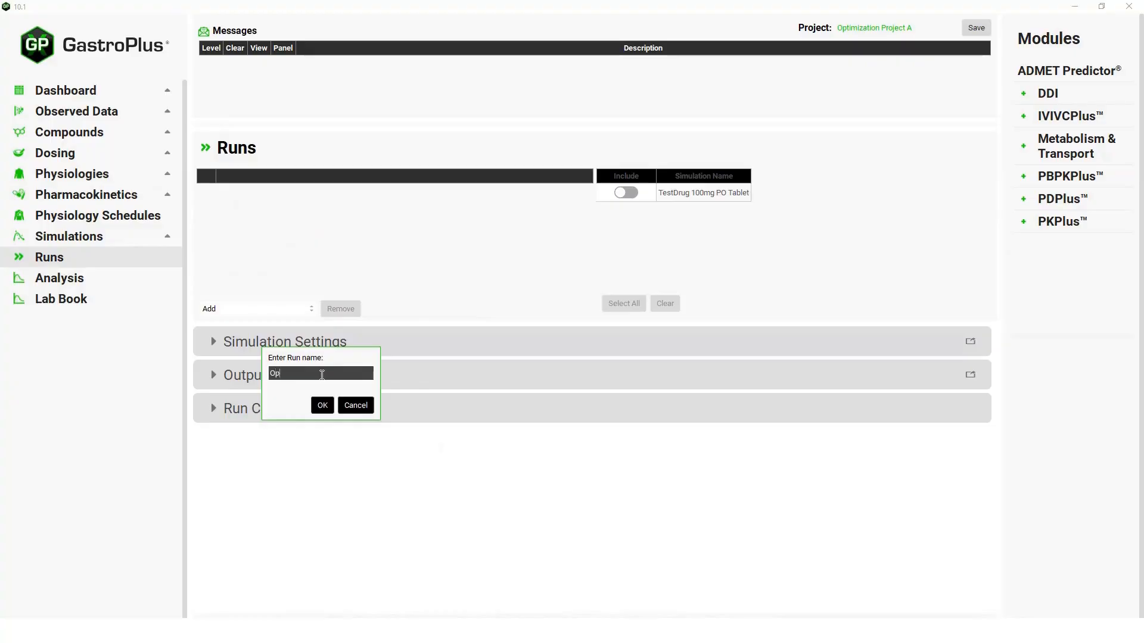
left_click(322, 405)
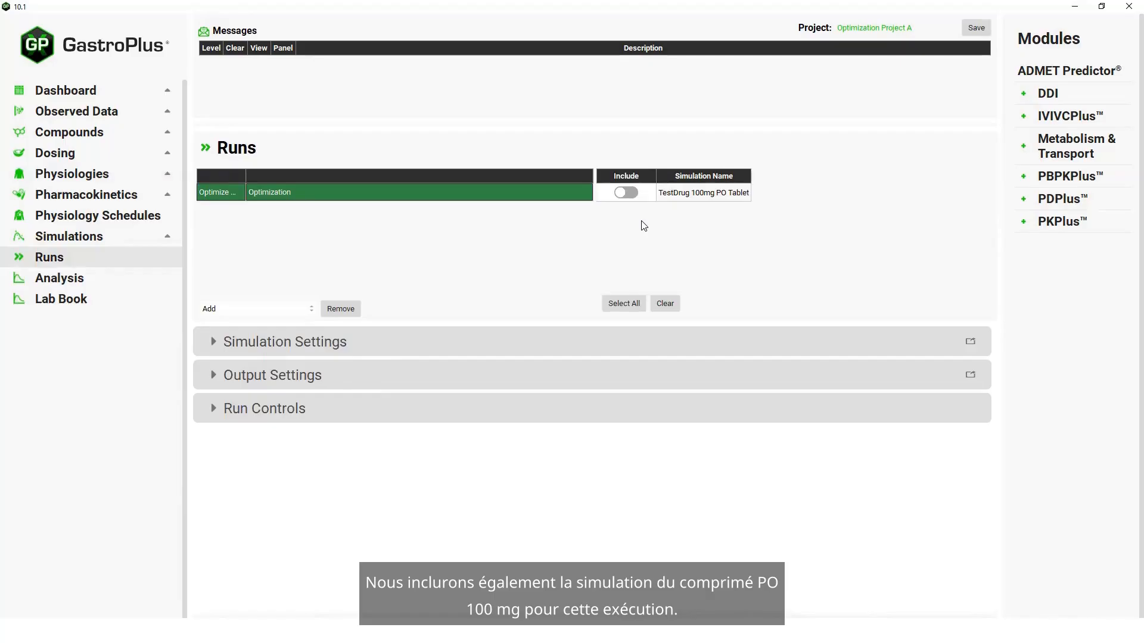
left_click(631, 193)
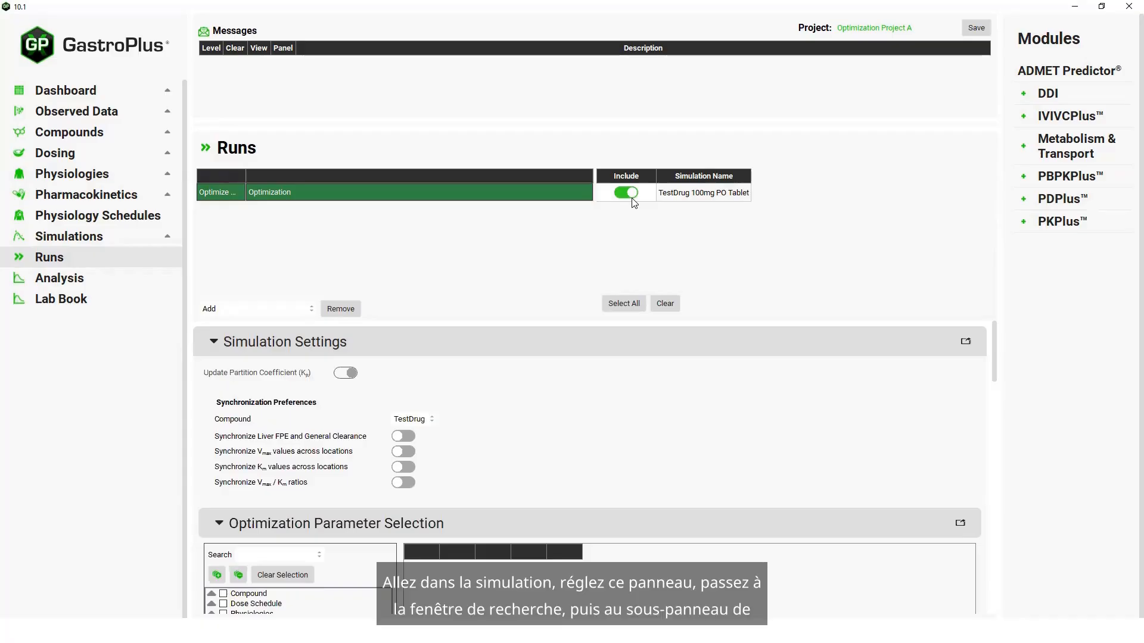
Search the run's optimization parameters for OptimizedlogD and select C1, C2, C3 and C4 of OptimizedLogD_SAV_6_1
left_click(396, 337)
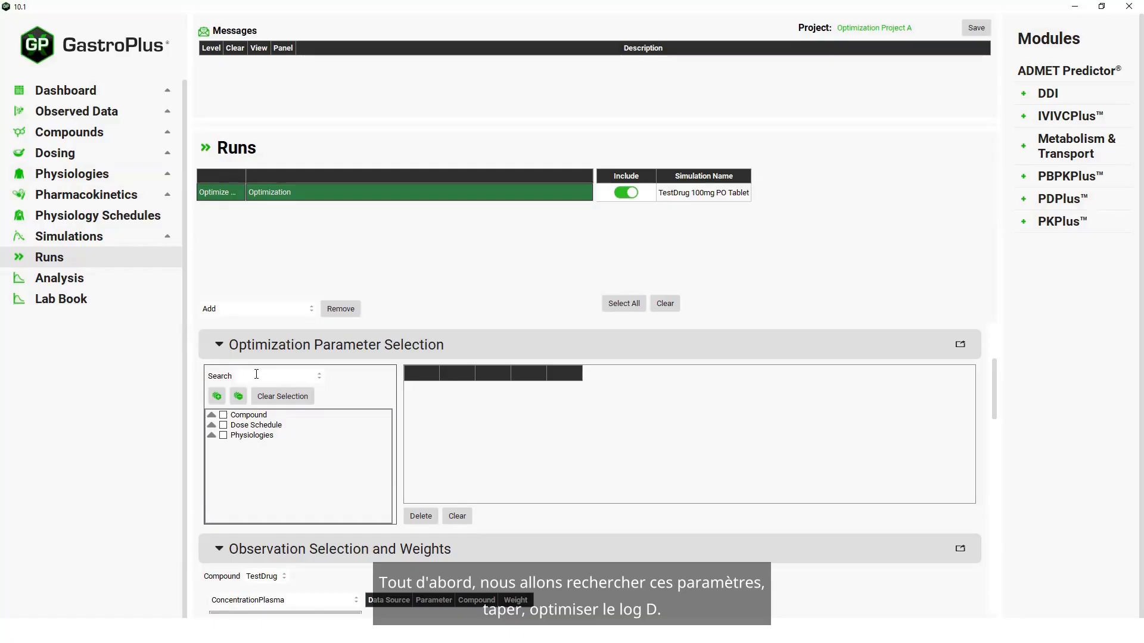
type("ptimiz")
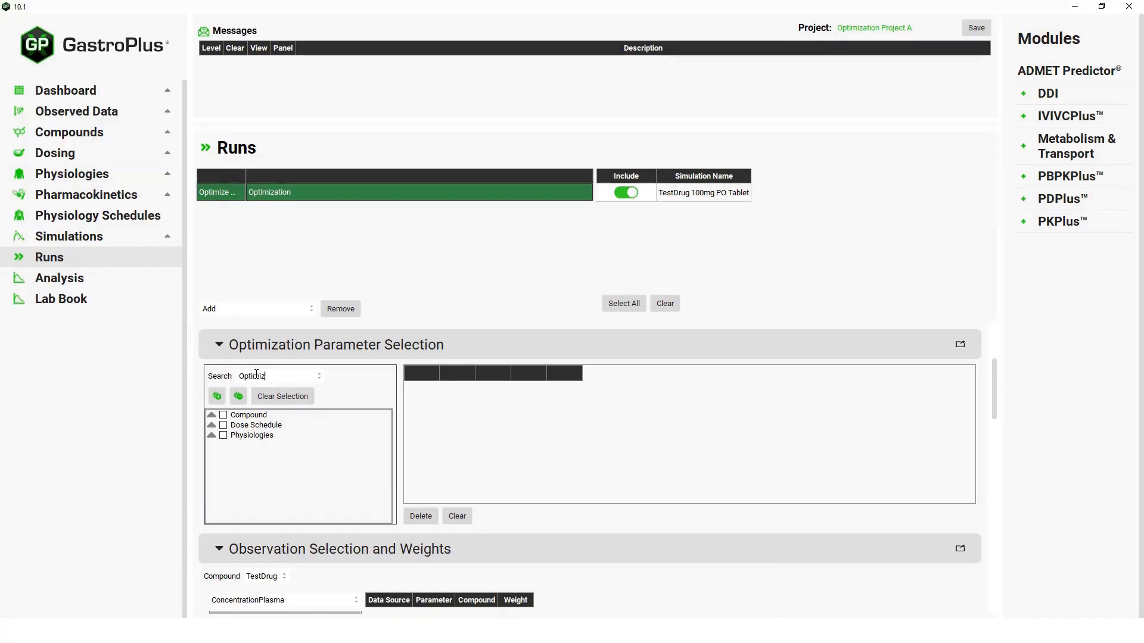
type("edlogD")
key("Return")
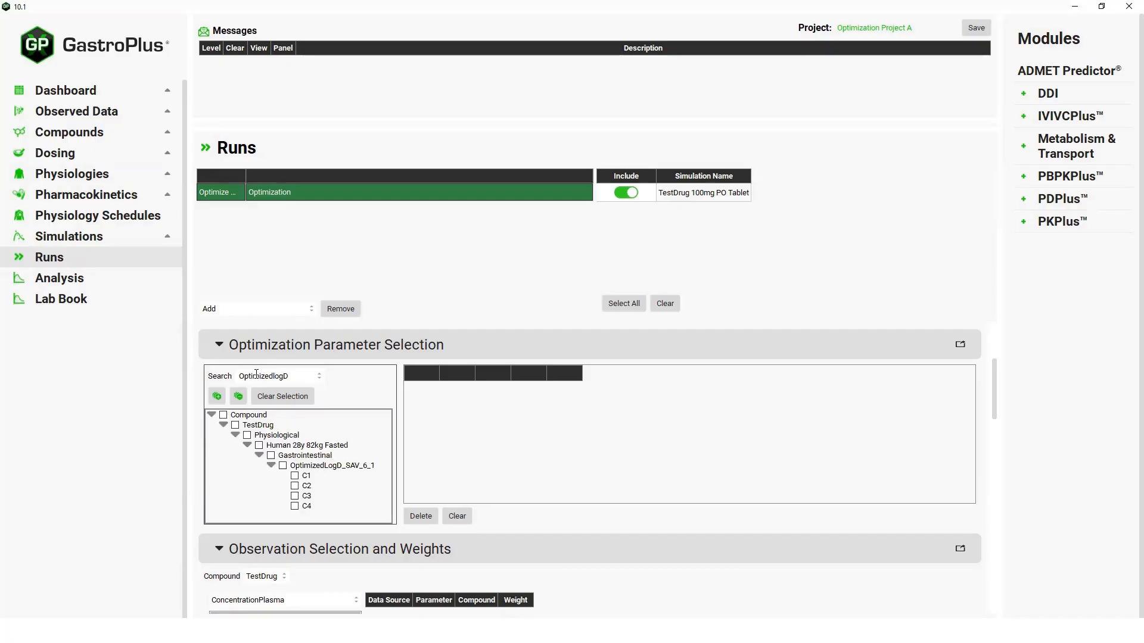
left_click(294, 475)
left_click(295, 486)
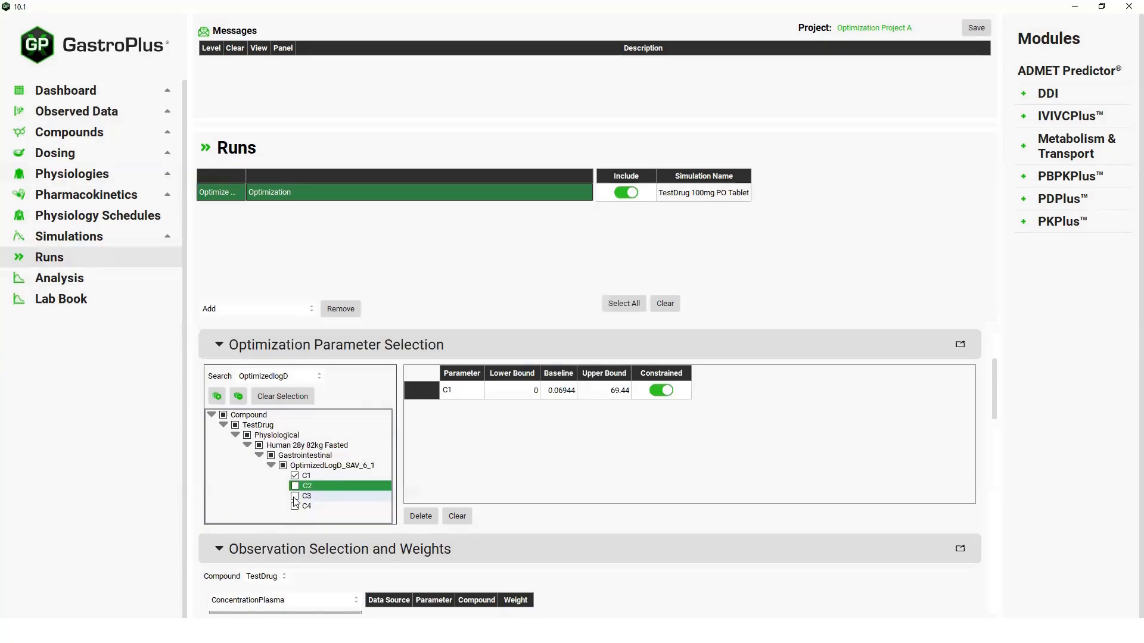
left_click(294, 496)
left_click(295, 485)
left_click(294, 506)
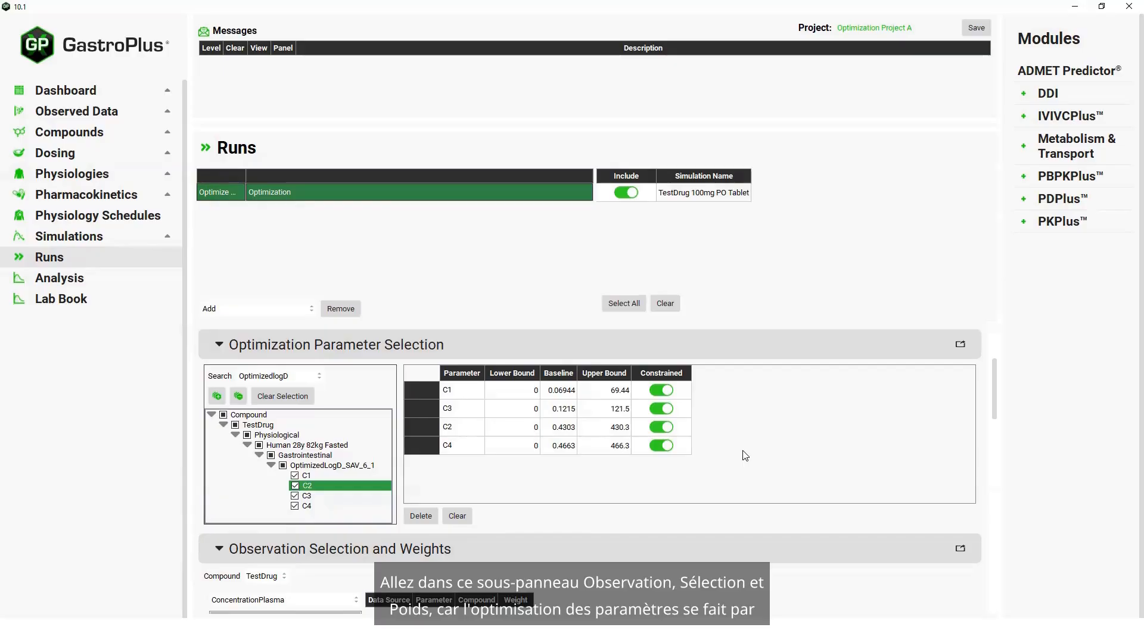
Select the ConcentrationPlasma data for Systemic Circulation as the observation, and start the optimization, stopping it manually once the fit is adequate
scroll(745, 456, "down", 3)
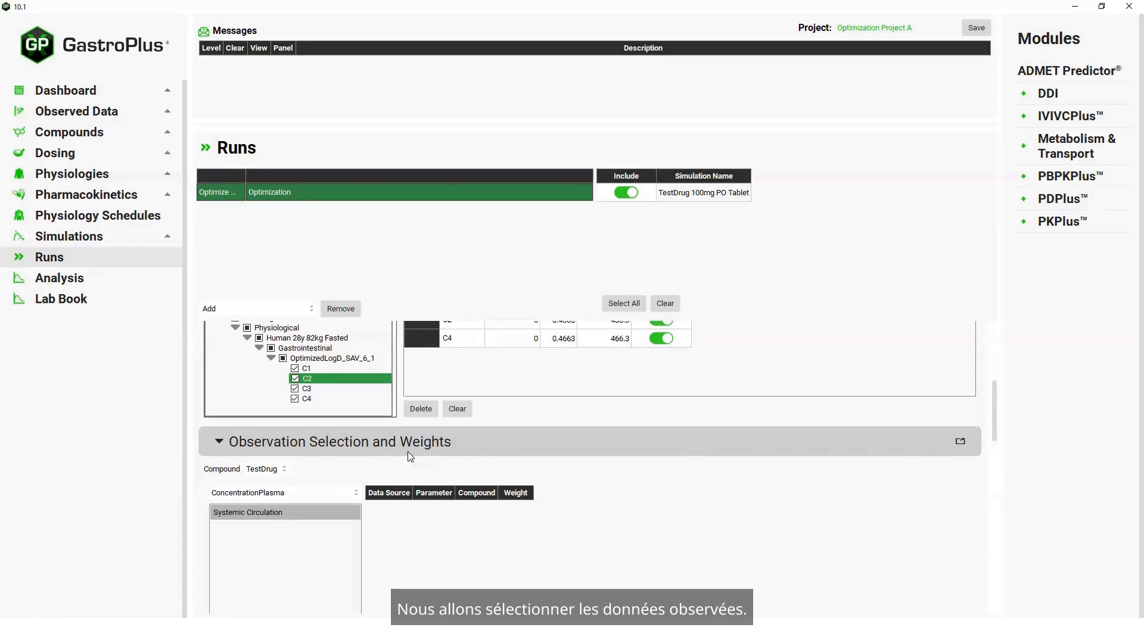
left_click(265, 513)
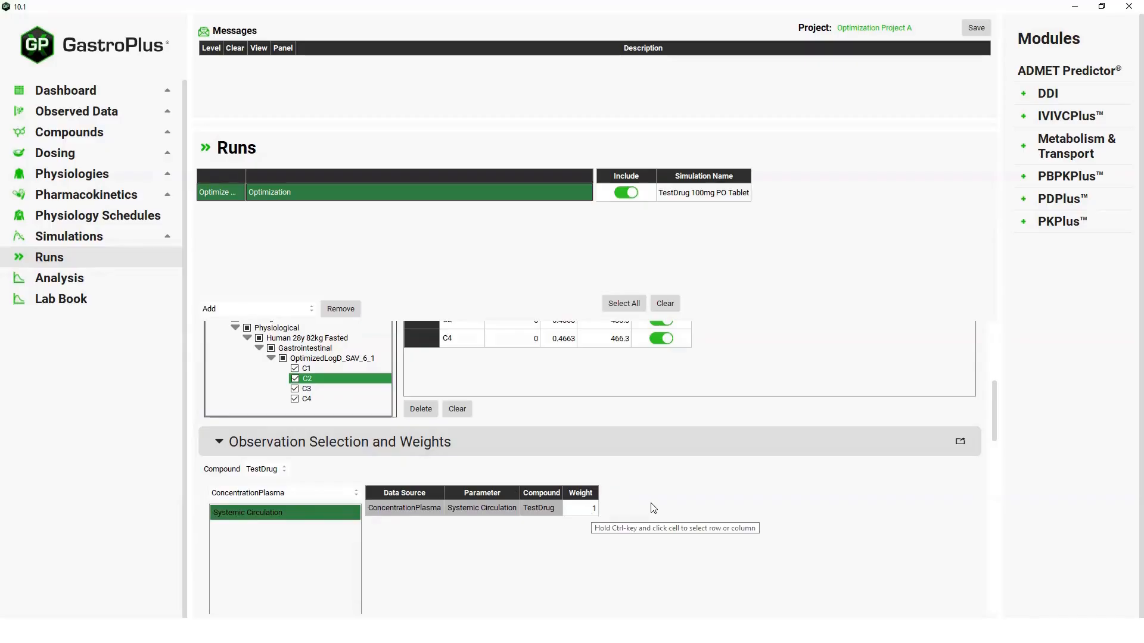
scroll(653, 508, "down", 1)
scroll(654, 508, "down", 8)
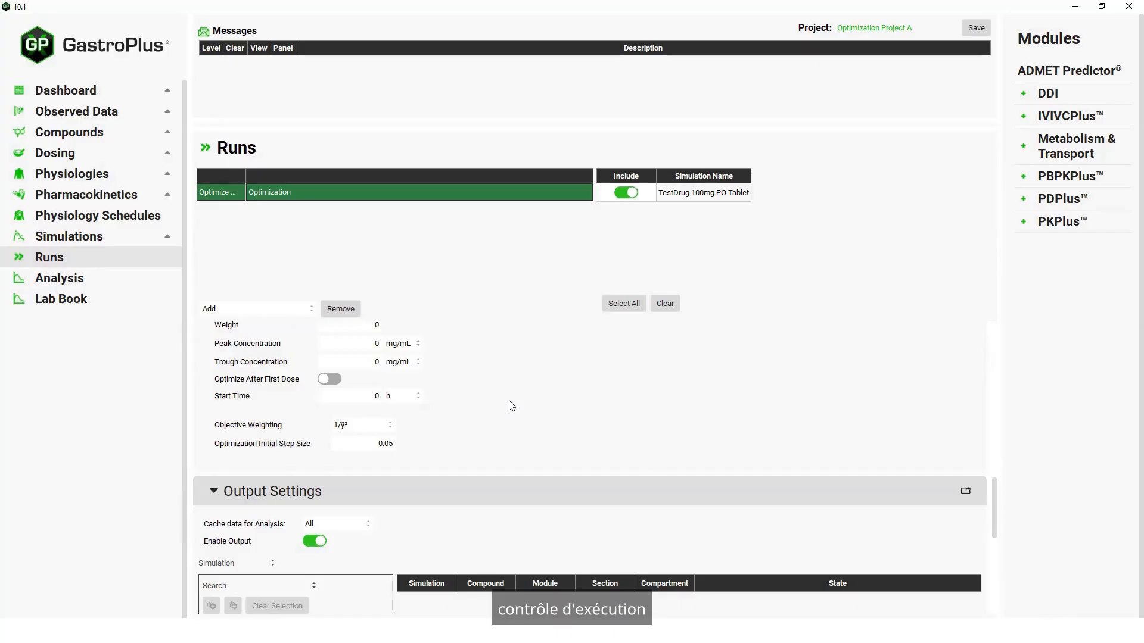
scroll(511, 405, "down", 5)
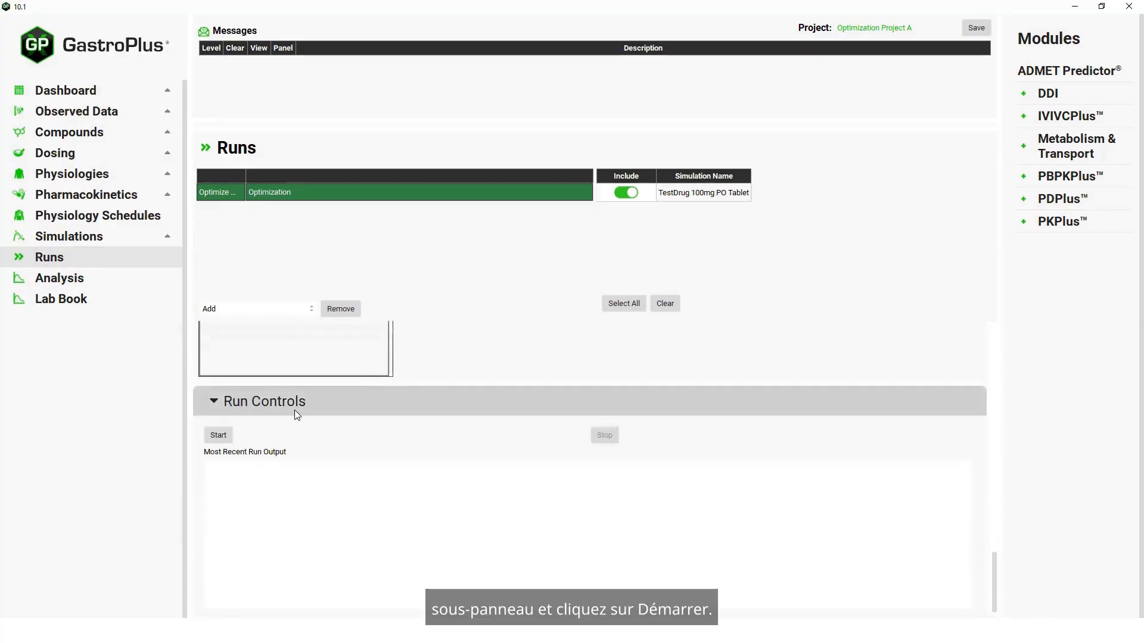
left_click(215, 439)
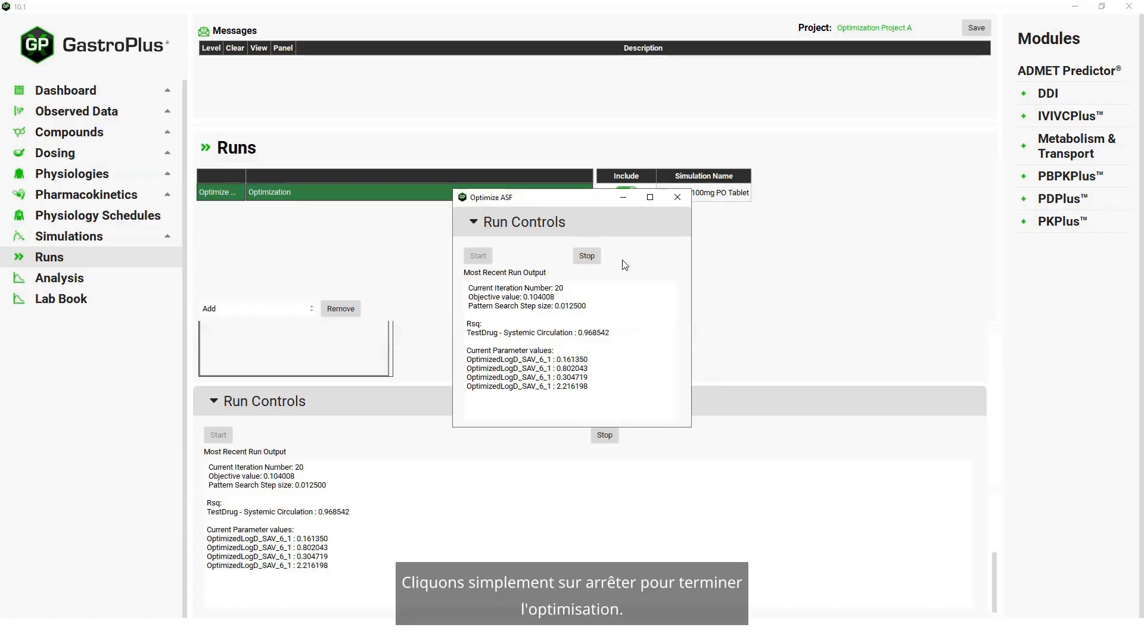
left_click(587, 256)
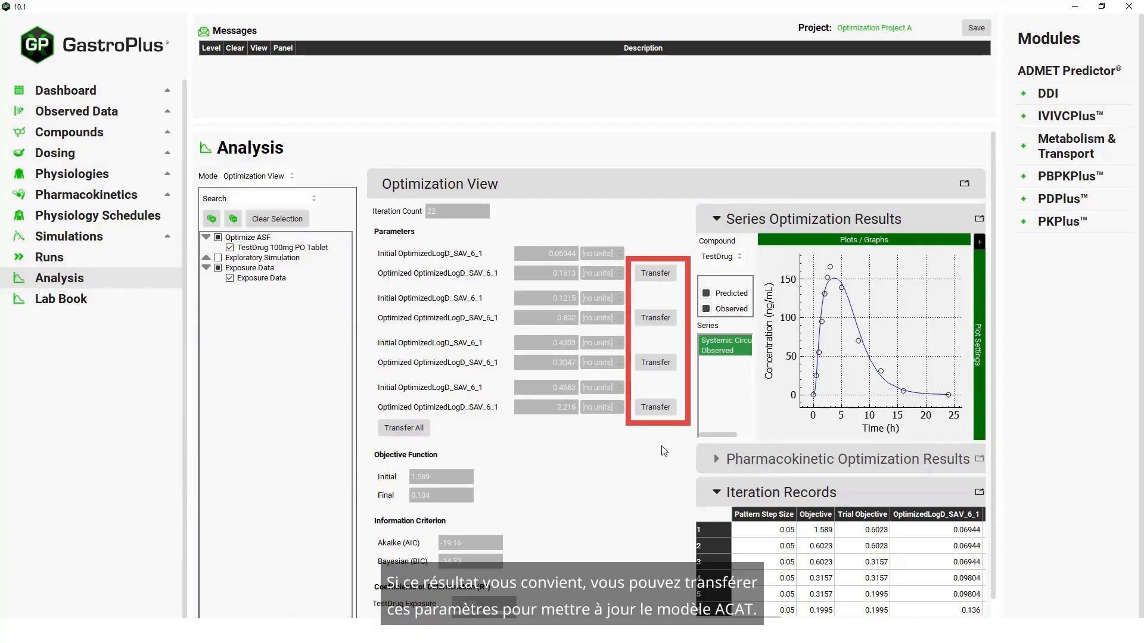
Transfer the optimized OptimizedLogD_SAV_6_1 values for C1 to C4 into the model and mark the transfer messages as done
left_click(656, 273)
left_click(656, 317)
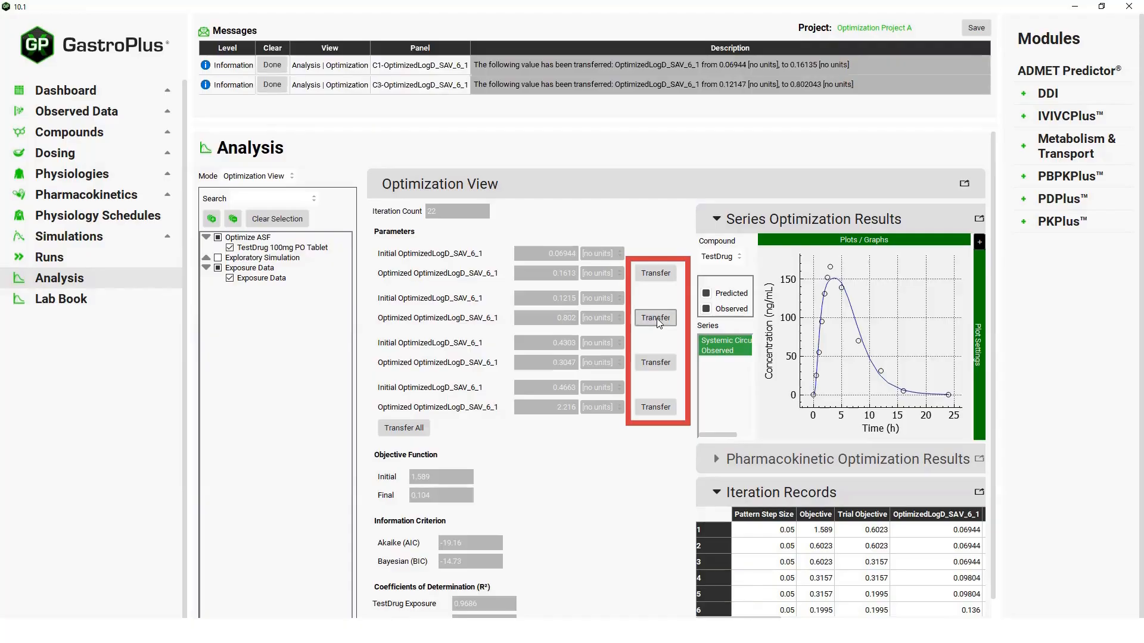
left_click(658, 367)
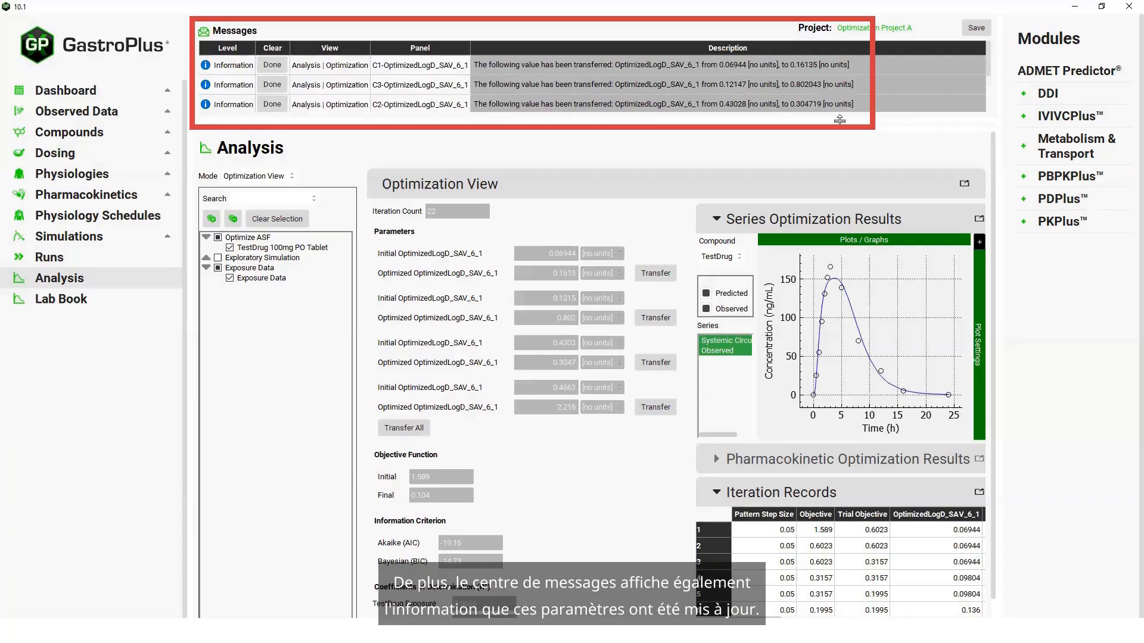
left_click(279, 66)
left_click(279, 65)
left_click(279, 65)
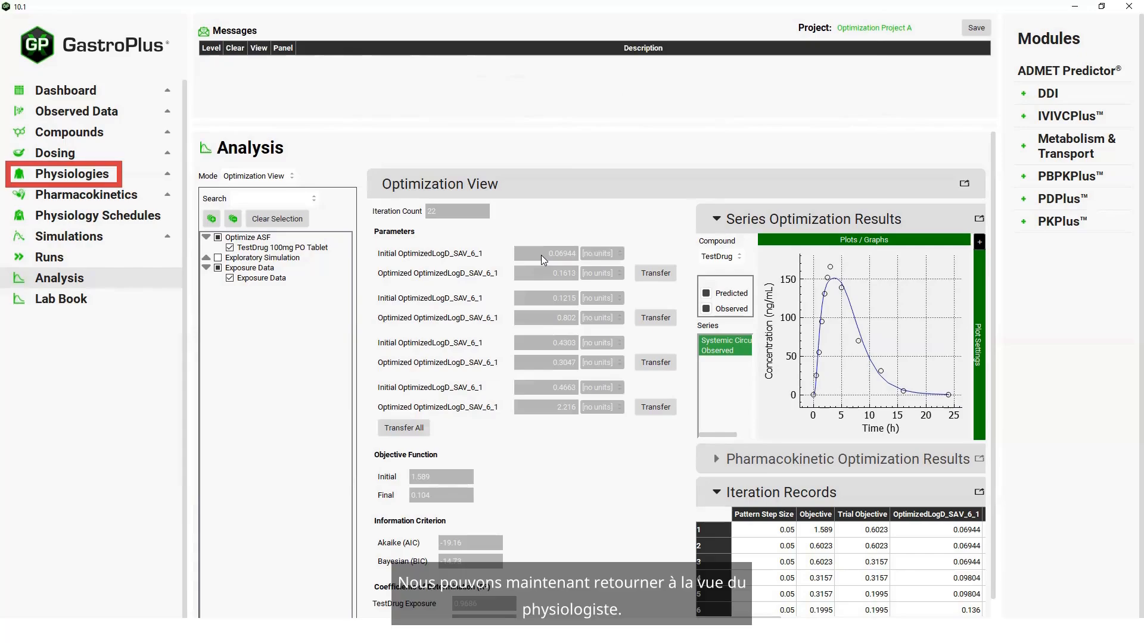
Review the updated ASF values per compartment and the C1 to C4 coefficients in the physiology
left_click(89, 176)
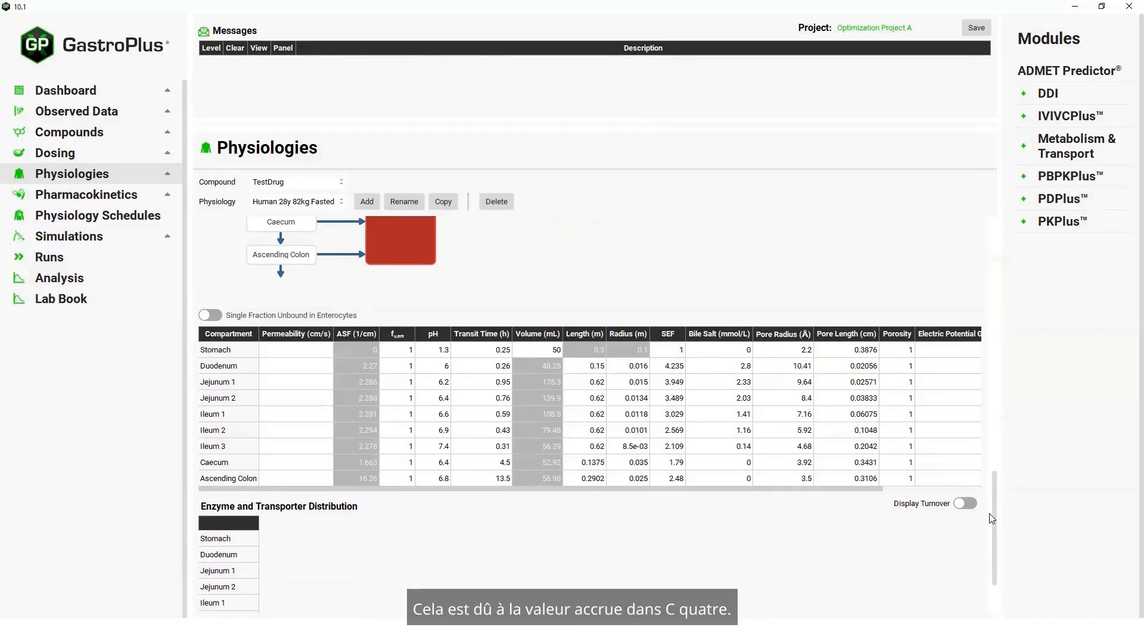
left_click_drag(996, 473, 998, 346)
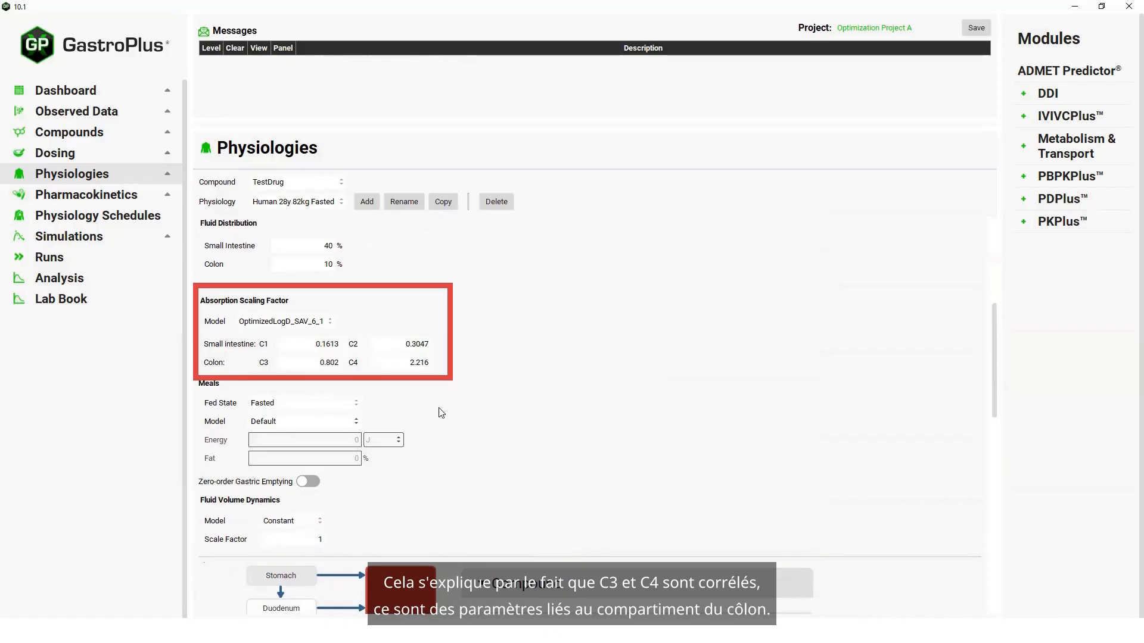
Rerun the TestDrug 100mg PO Tablet simulation with the optimized model and view its CpTime and Regional Absorption plots
left_click(84, 236)
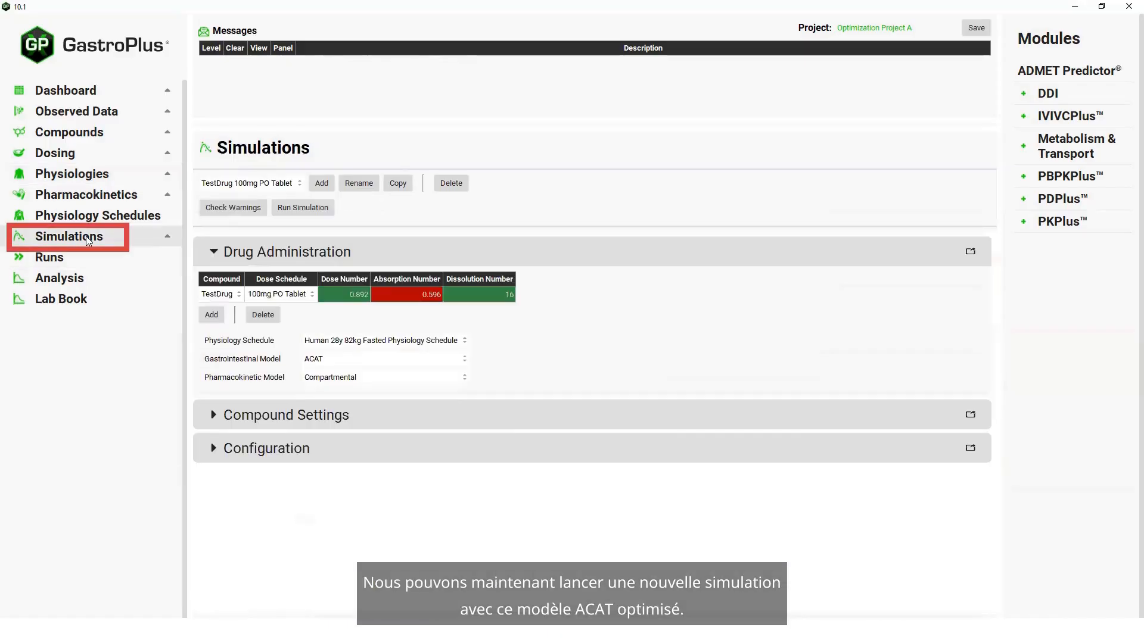
left_click(316, 209)
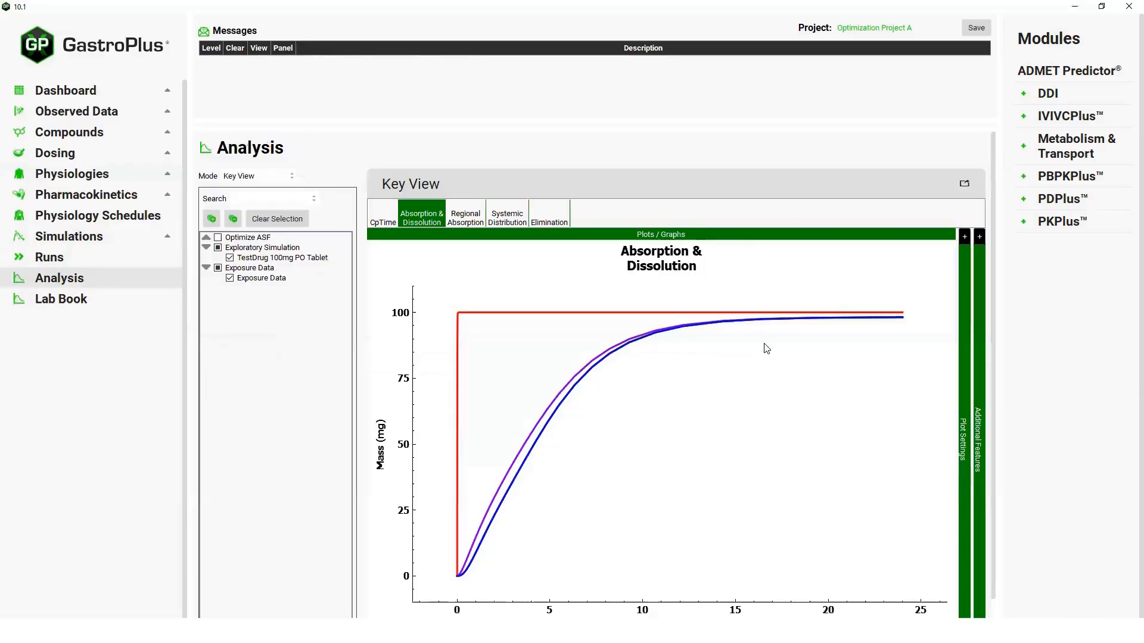
left_click(378, 219)
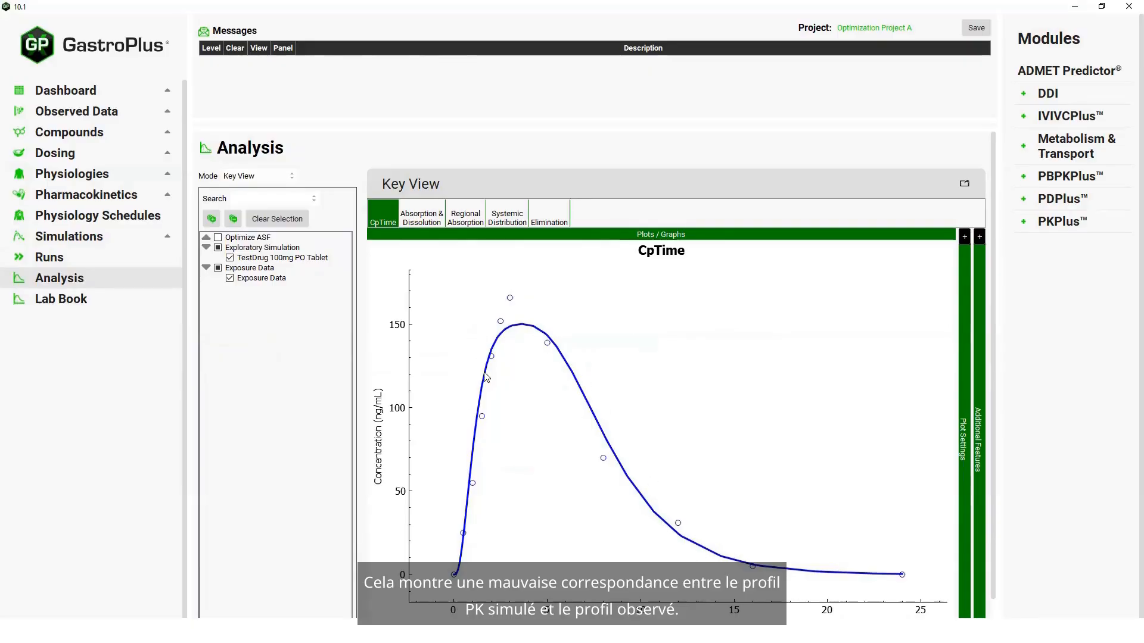
left_click(462, 221)
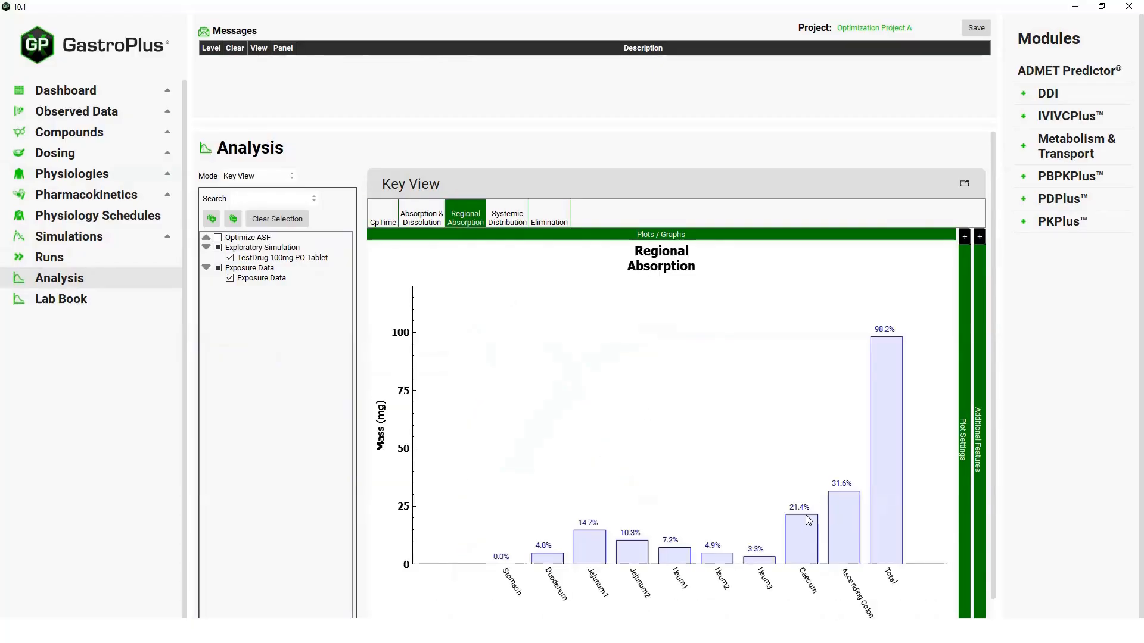